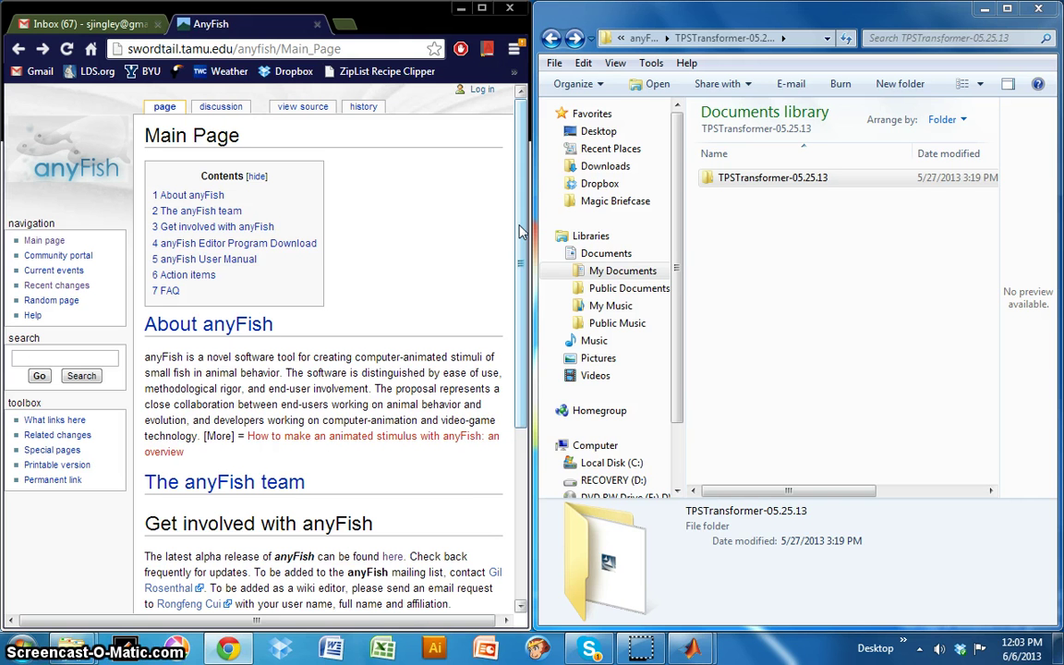
Scroll the anyFish Main Page down until the anyFish User Manual heading shows
drag(520, 232, 527, 382)
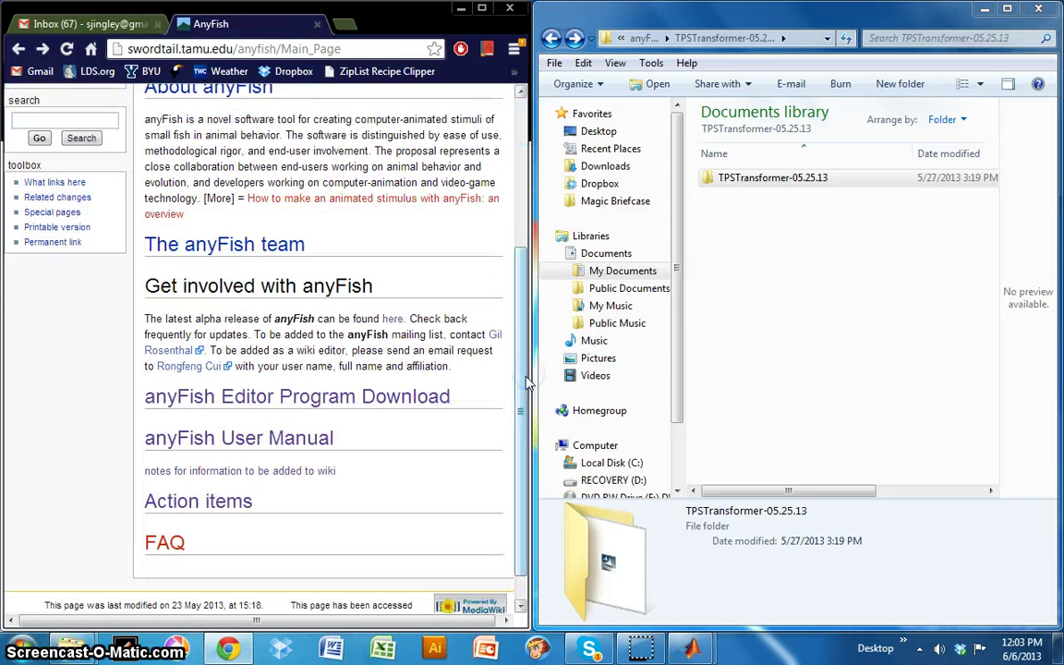
From the anyFish User Manual's Required software download page, download the TPS-Transformer package
click(249, 439)
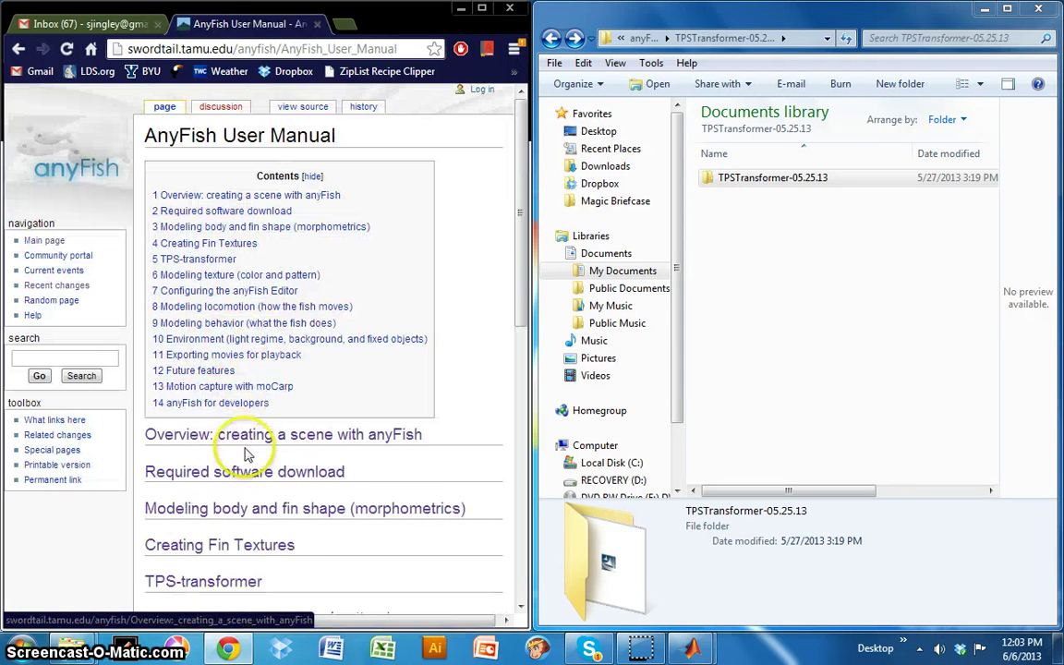
click(236, 472)
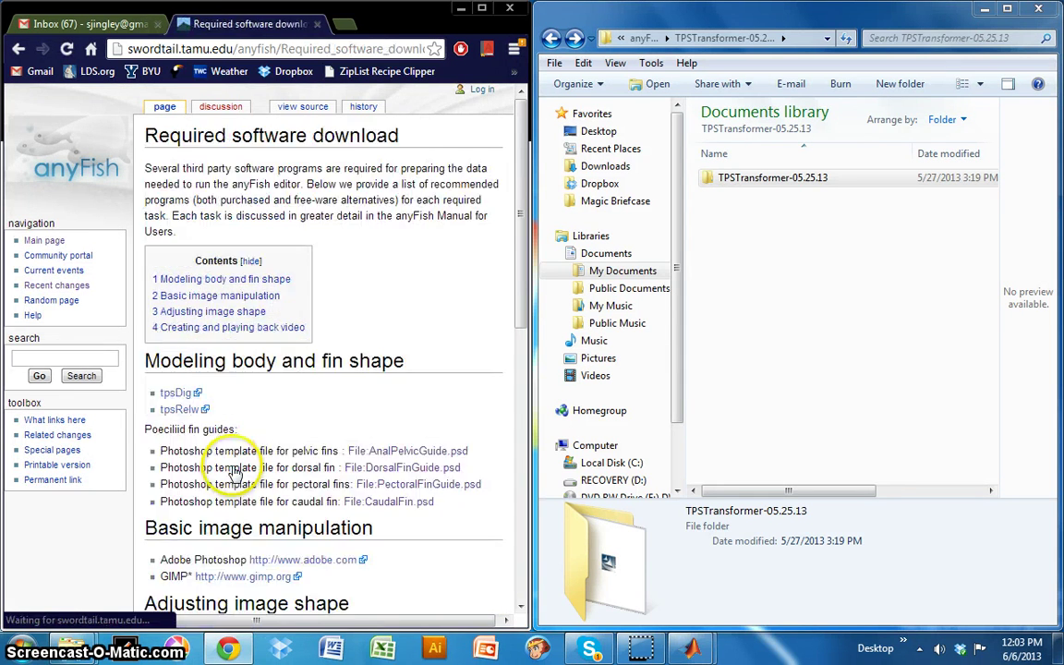
scroll(236, 476, down, 3)
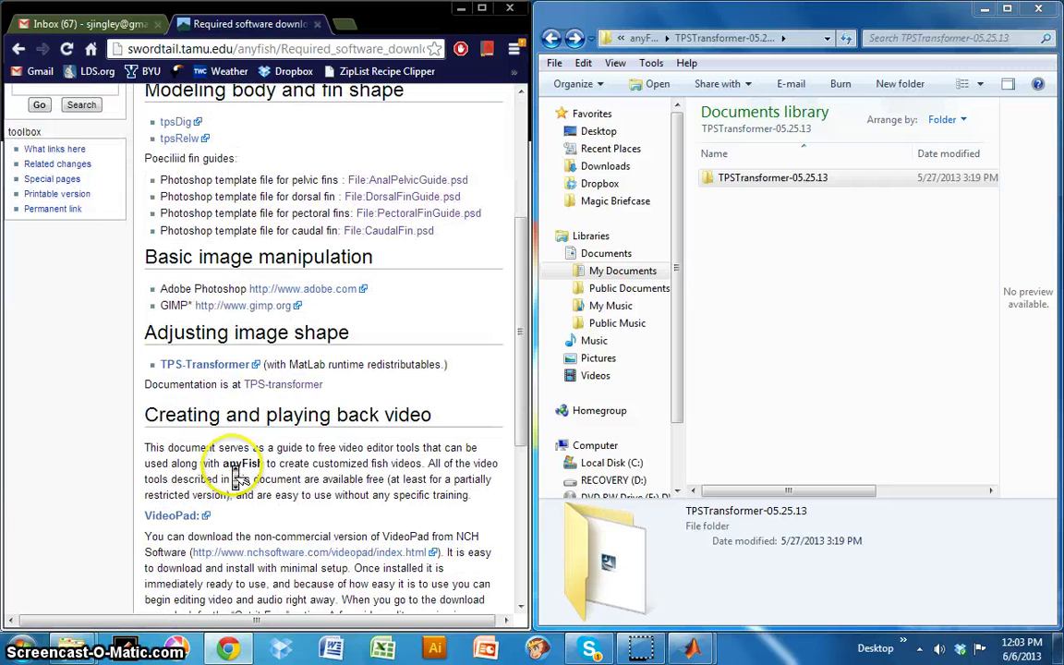
click(215, 366)
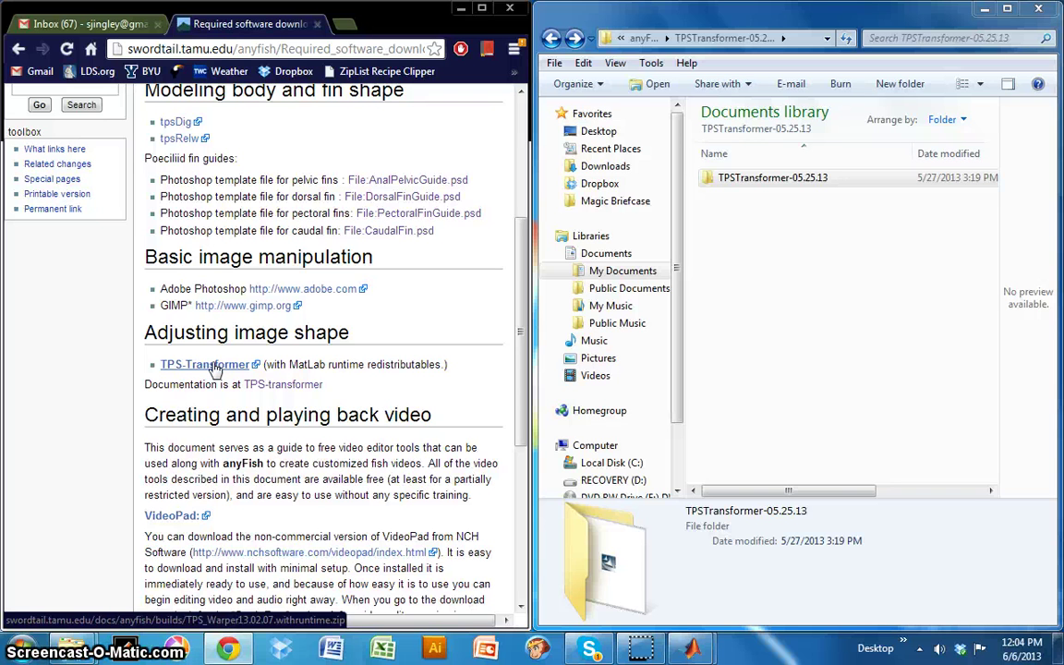
click(212, 365)
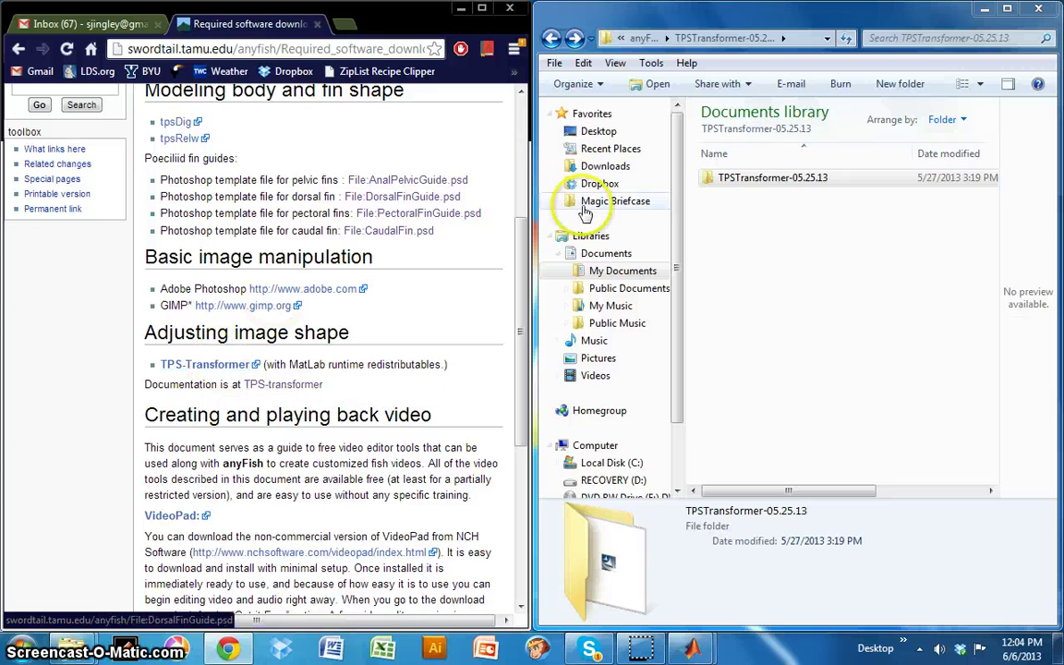
Open TPSTransformer-05.25.13 > Warp in Explorer and launch Warp.exe
click(808, 211)
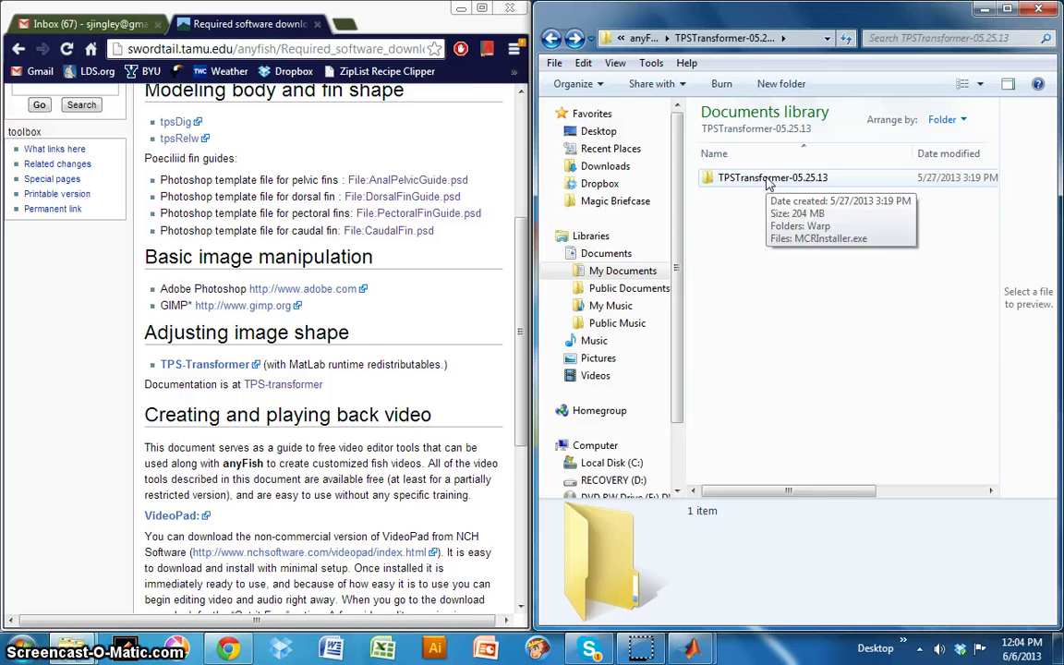
click(719, 188)
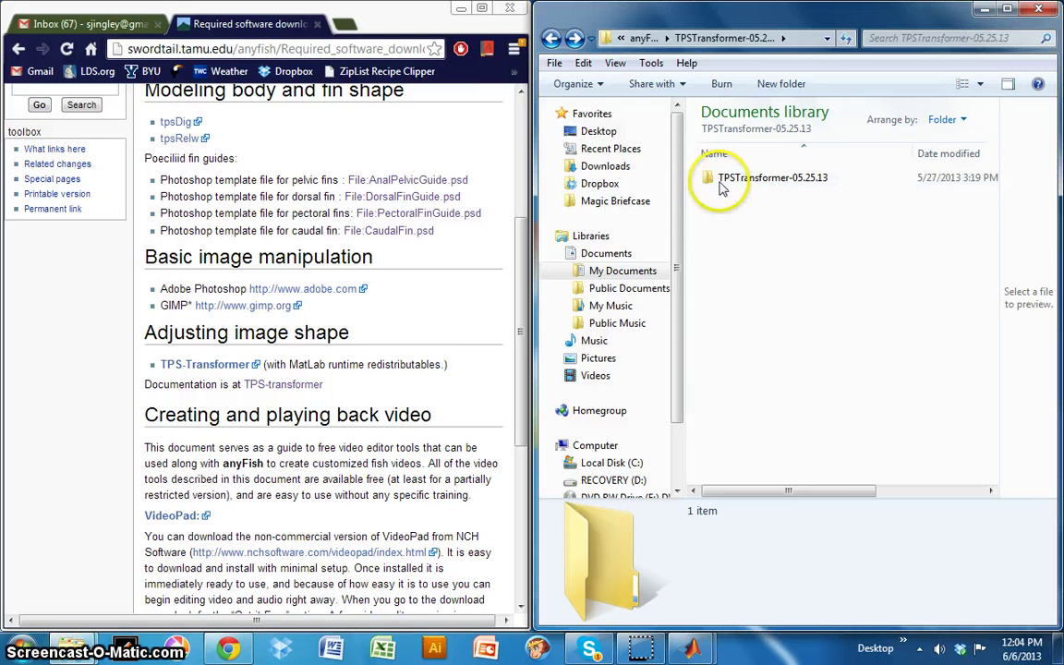
click(751, 180)
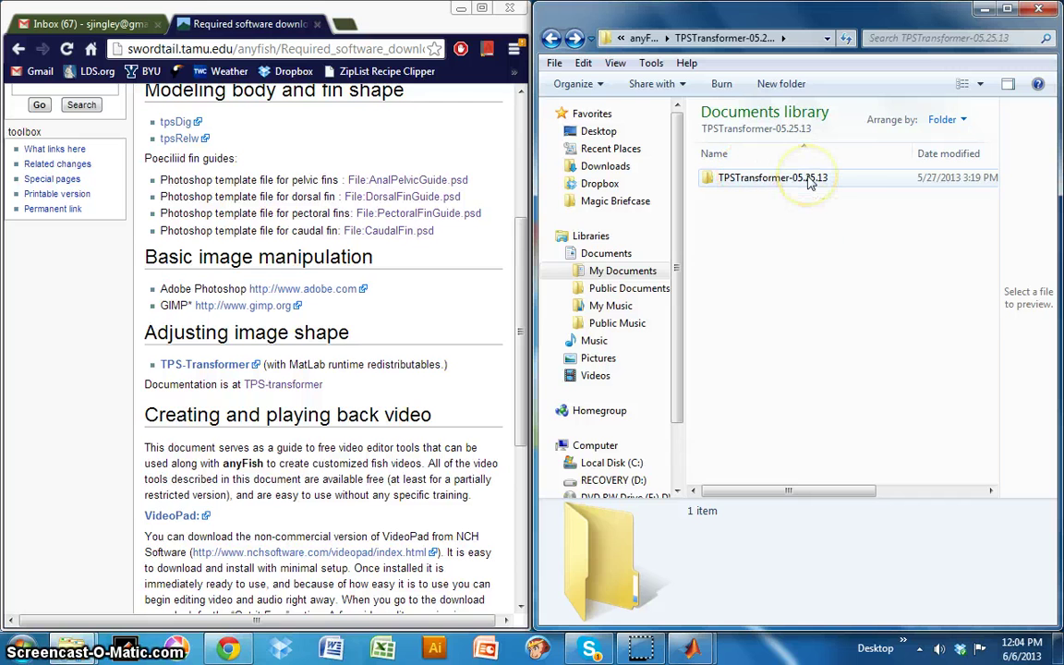
double_click(728, 179)
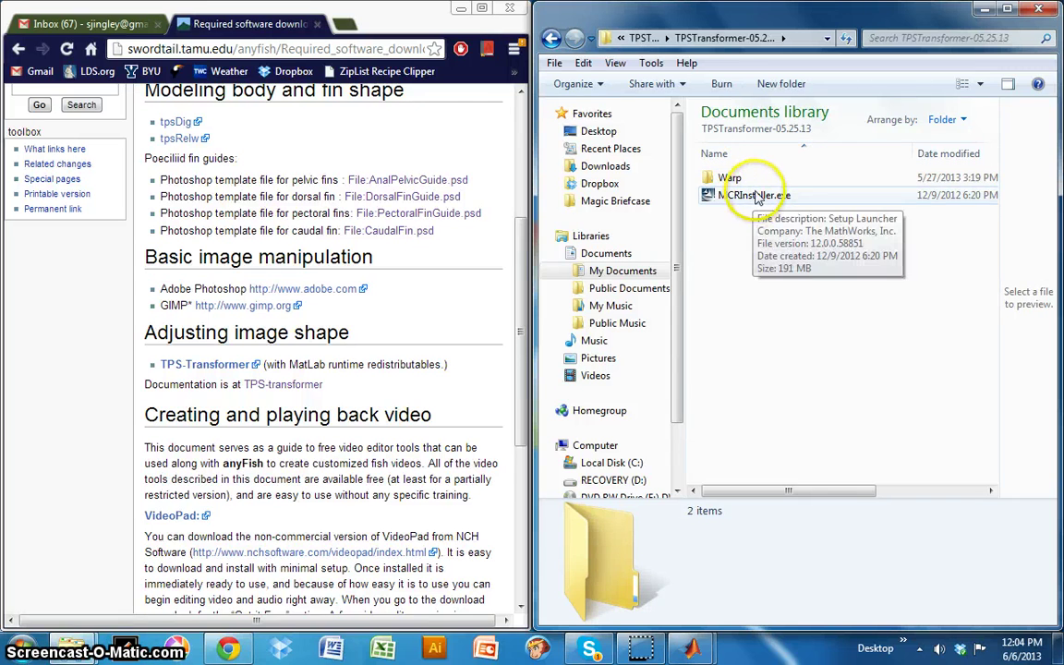
double_click(729, 179)
click(737, 213)
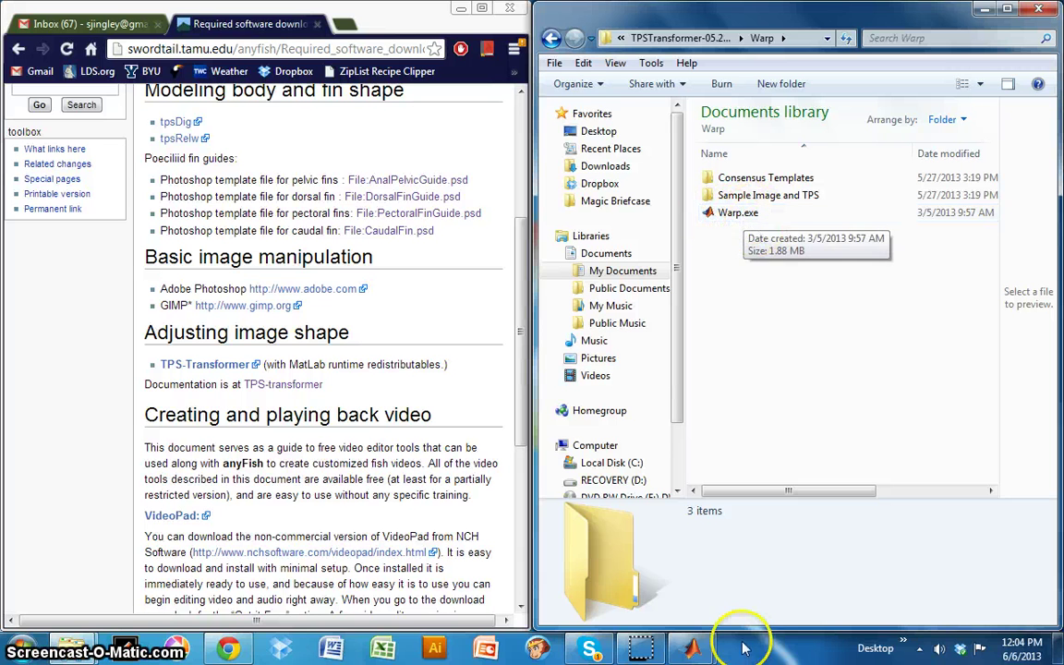
Bring the Warp fish-type dialog to the front and move it to the right
mouse_move(694, 647)
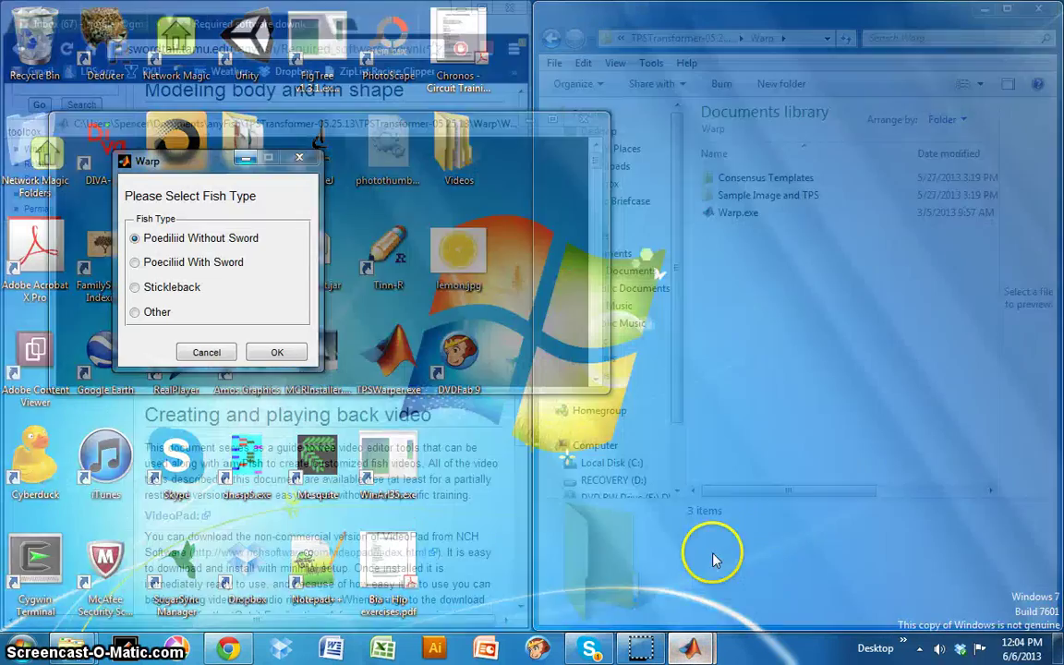
click(713, 557)
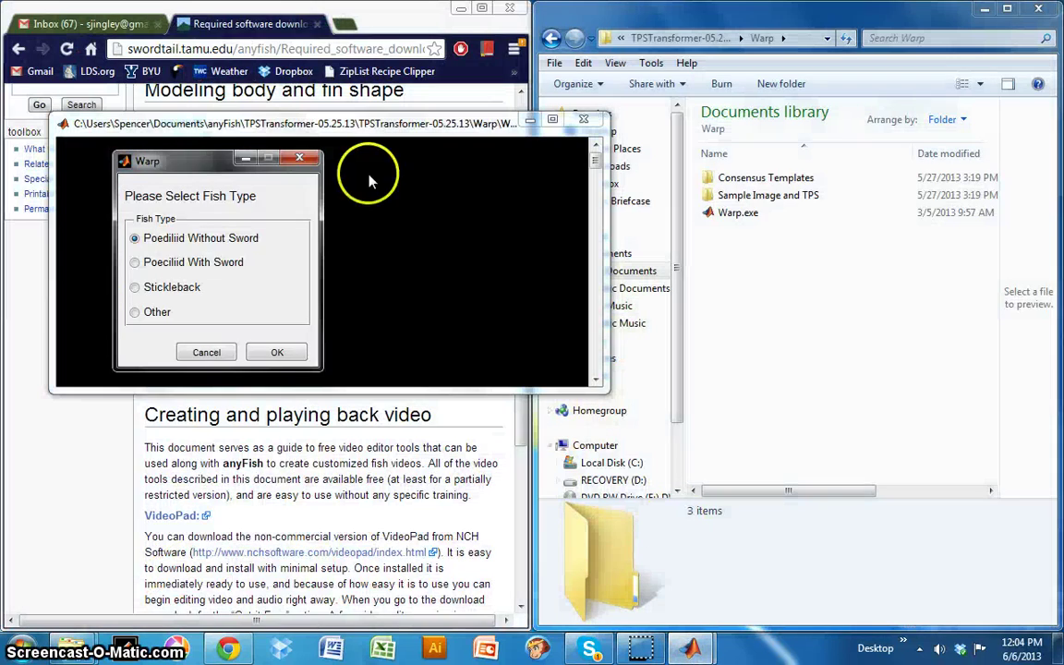
drag(195, 157, 295, 162)
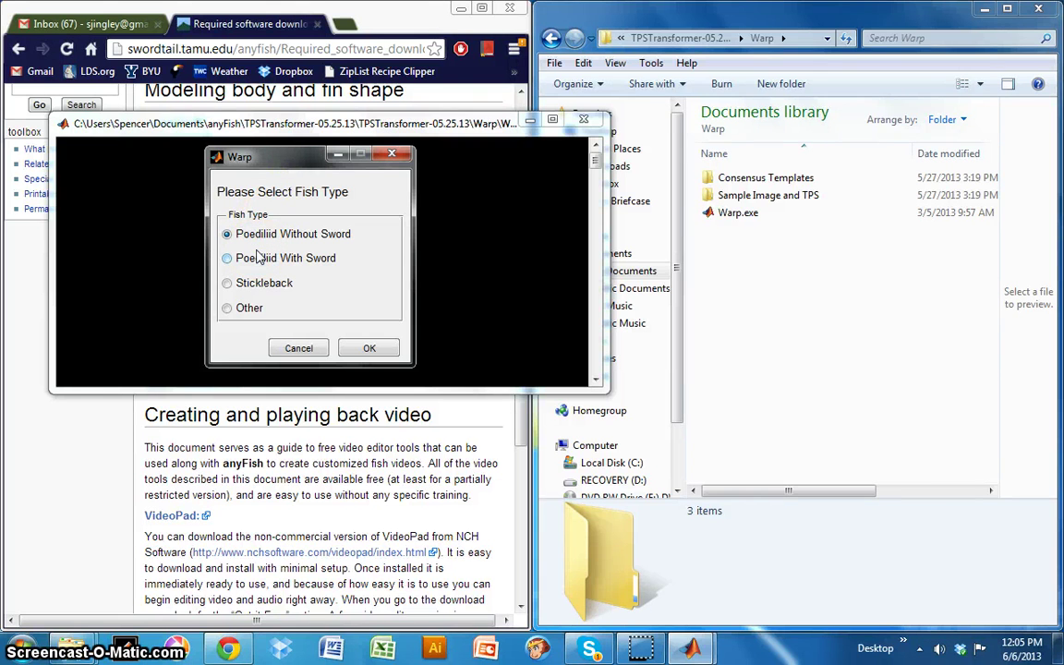
Choose Poeciliid Without Sword as the fish type and confirm with OK
click(231, 229)
click(269, 264)
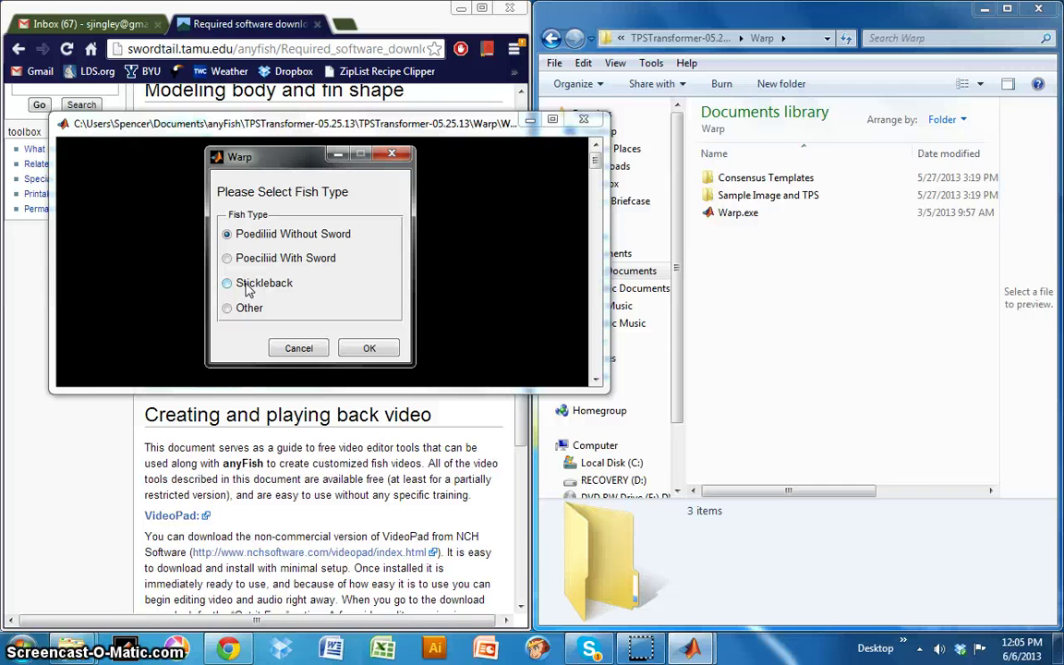
click(242, 259)
click(227, 237)
click(330, 275)
drag(280, 155, 291, 161)
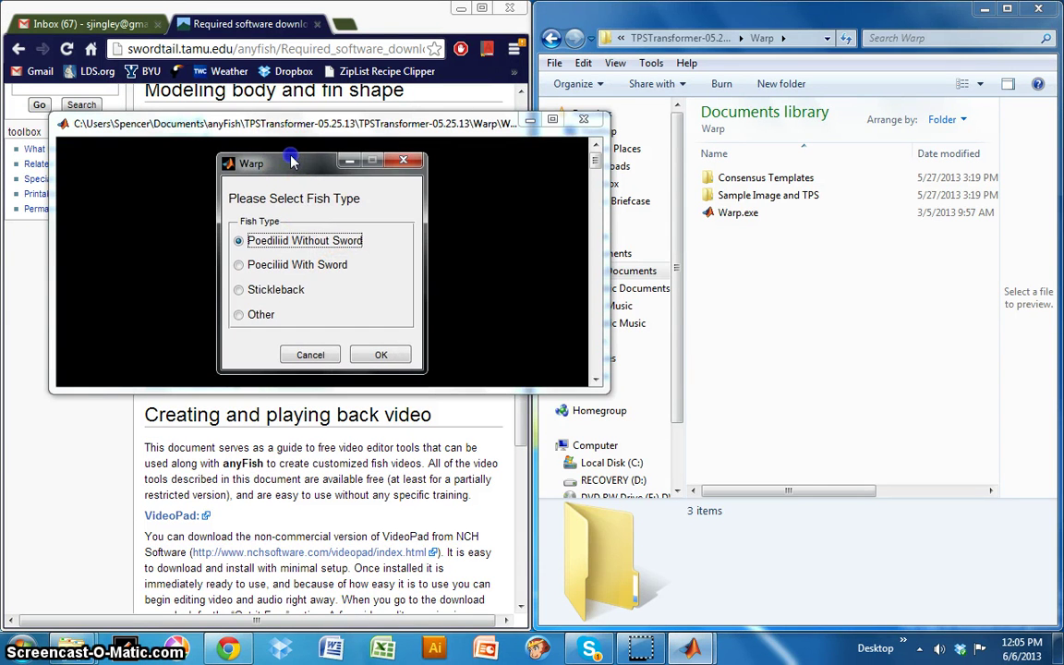
click(399, 416)
click(372, 358)
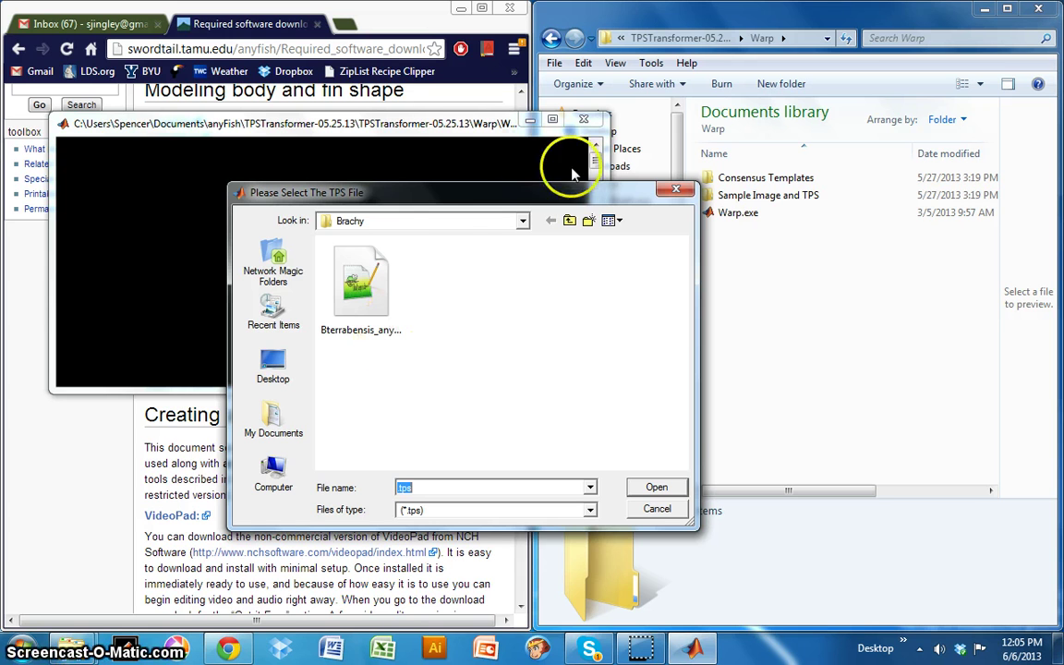
Load Bterrabensis_anyFish.TPS as the TPS file and move the image chooser aside
click(363, 282)
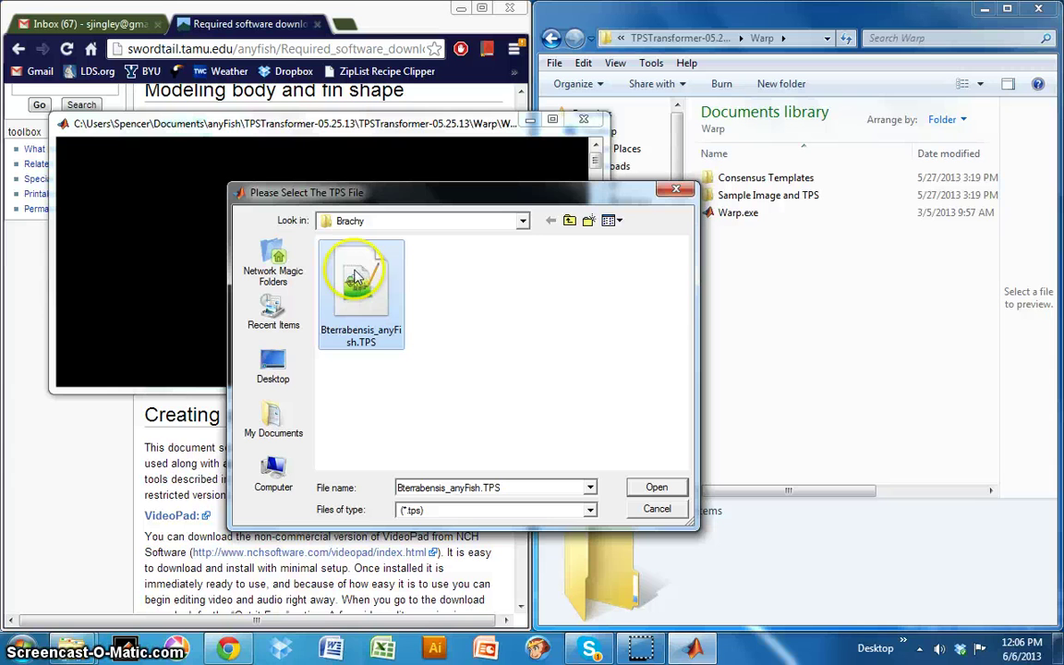
click(382, 303)
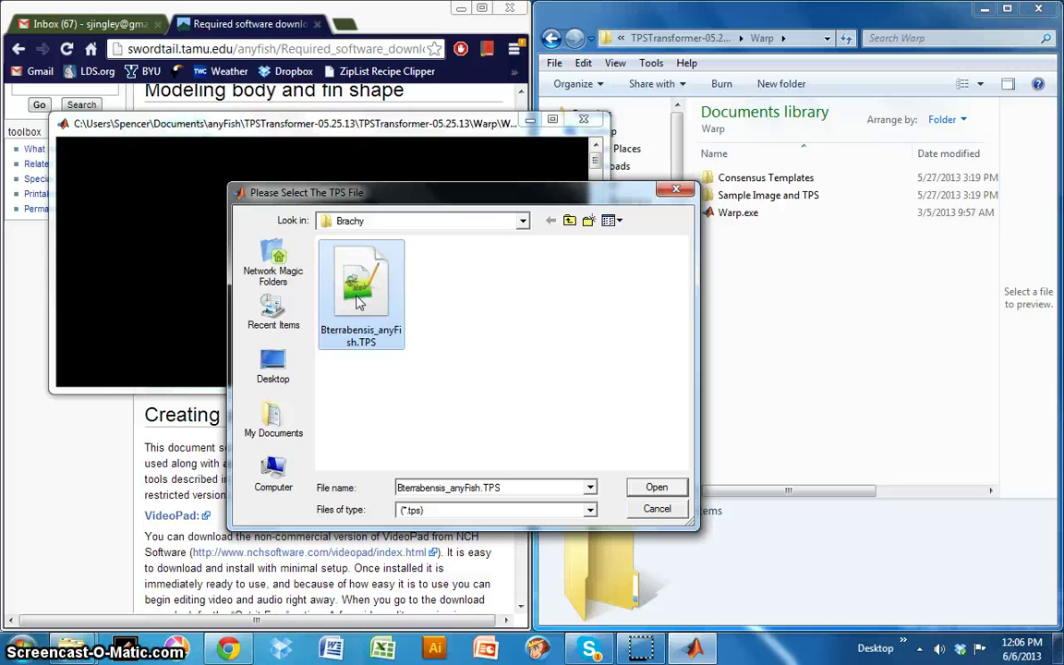
click(364, 294)
double_click(361, 292)
drag(465, 262, 245, 189)
Pick IMG_0977.JPG from the Brachy folder as the image to warp and let the warp run
click(331, 246)
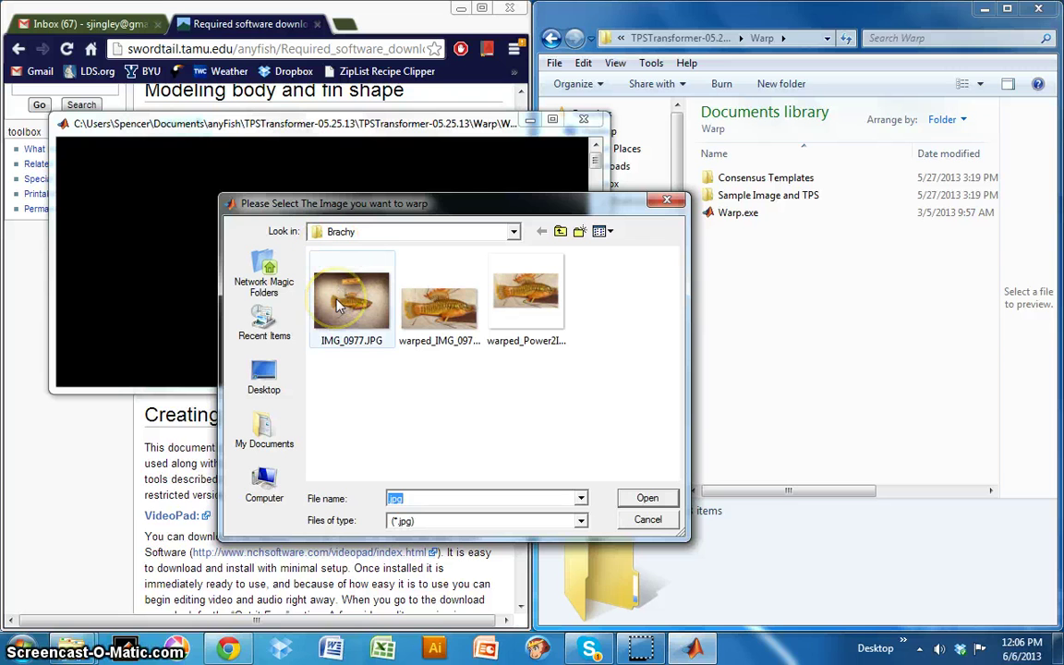
click(354, 372)
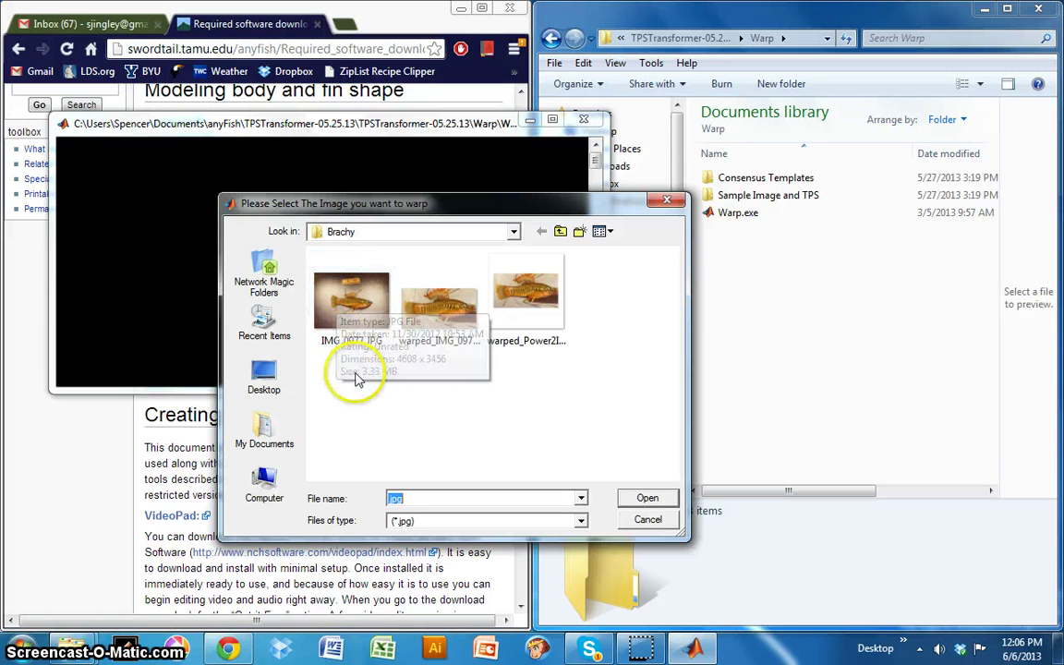
double_click(344, 319)
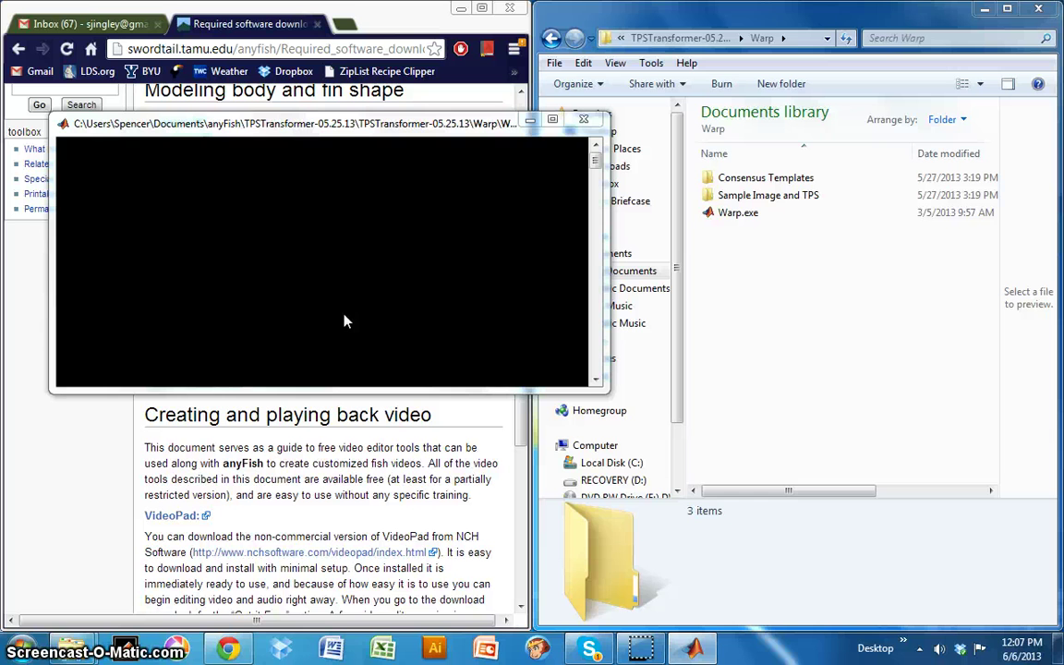
mouse_move(358, 127)
mouse_down()
mouse_move(371, 158)
mouse_move(337, 208)
mouse_move(367, 125)
mouse_up()
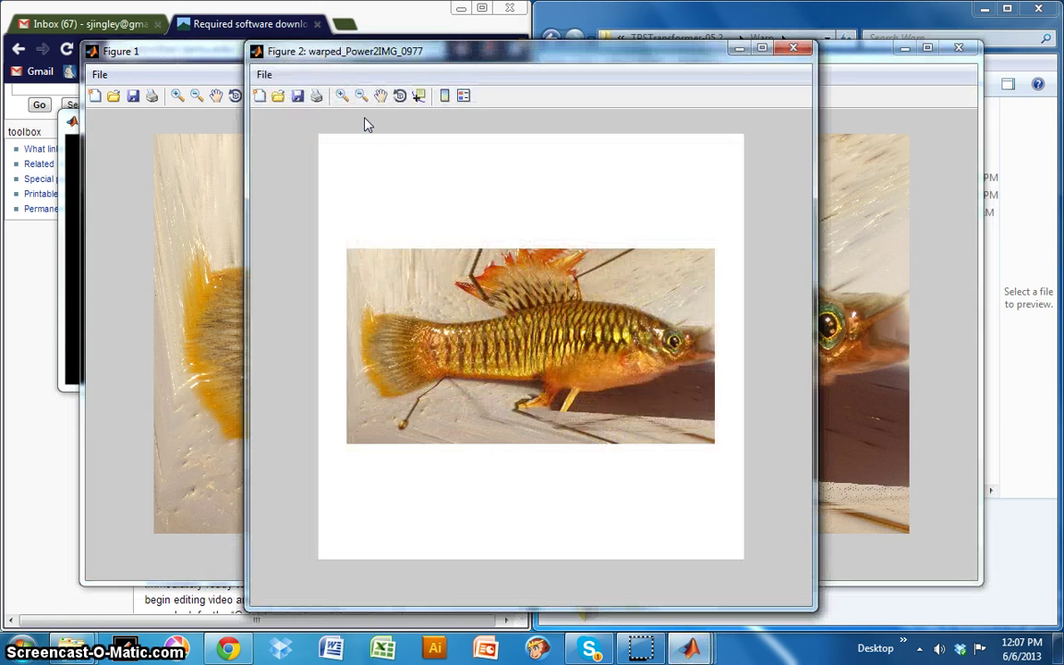
Move the warped_Power2IMG_0977 figure aside to compare with the original, then close it
drag(431, 55, 402, 46)
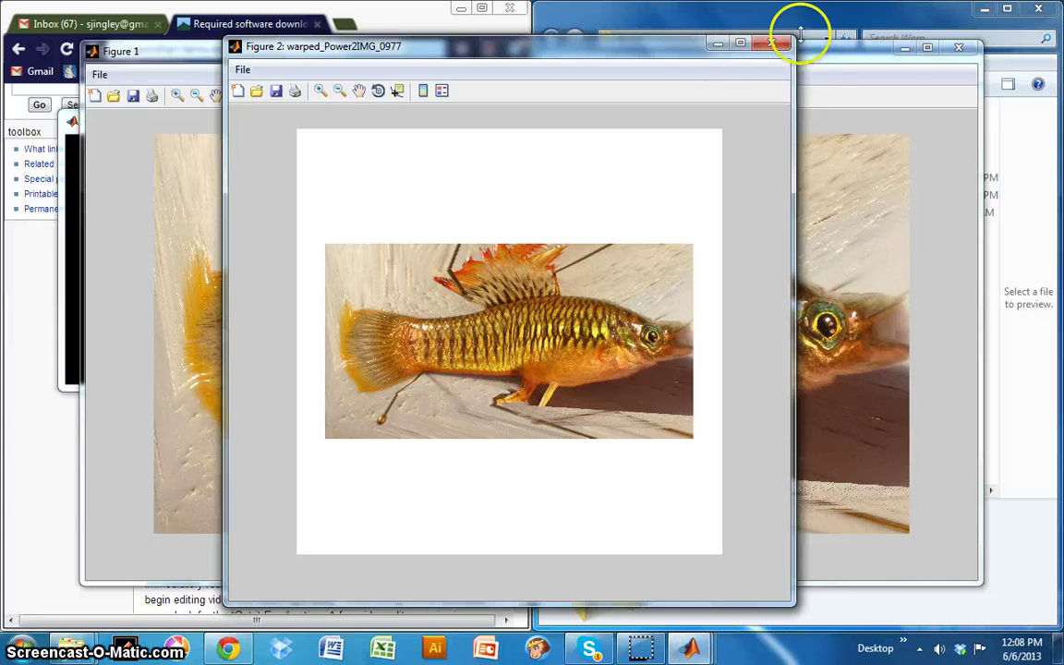
click(771, 44)
Close Figure 1 and browse to My Documents > anyFish > Brachy
click(963, 48)
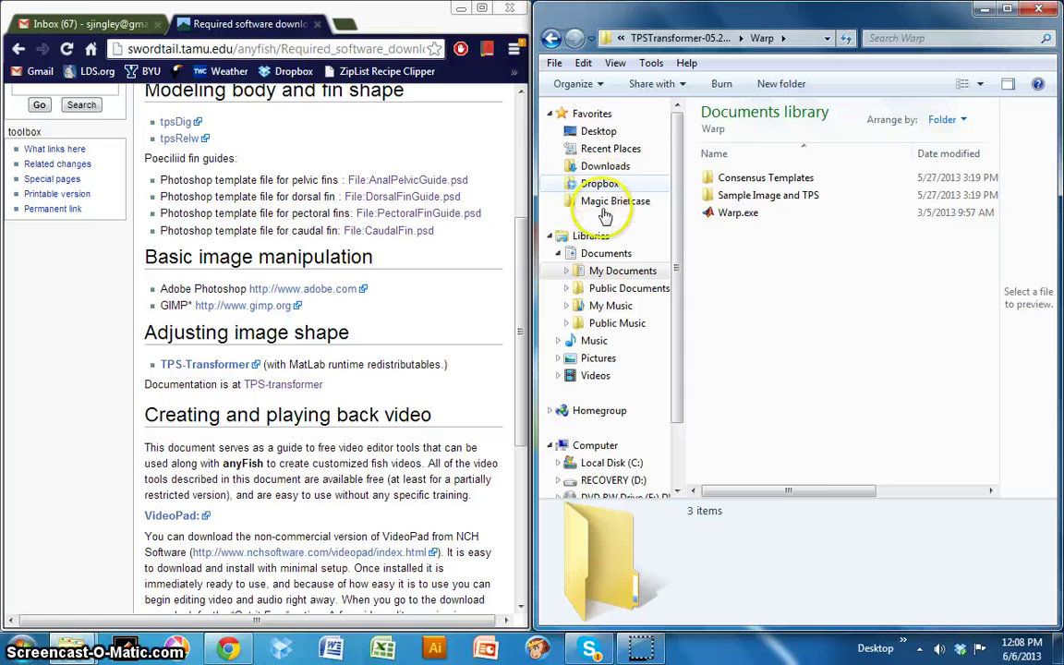
click(619, 269)
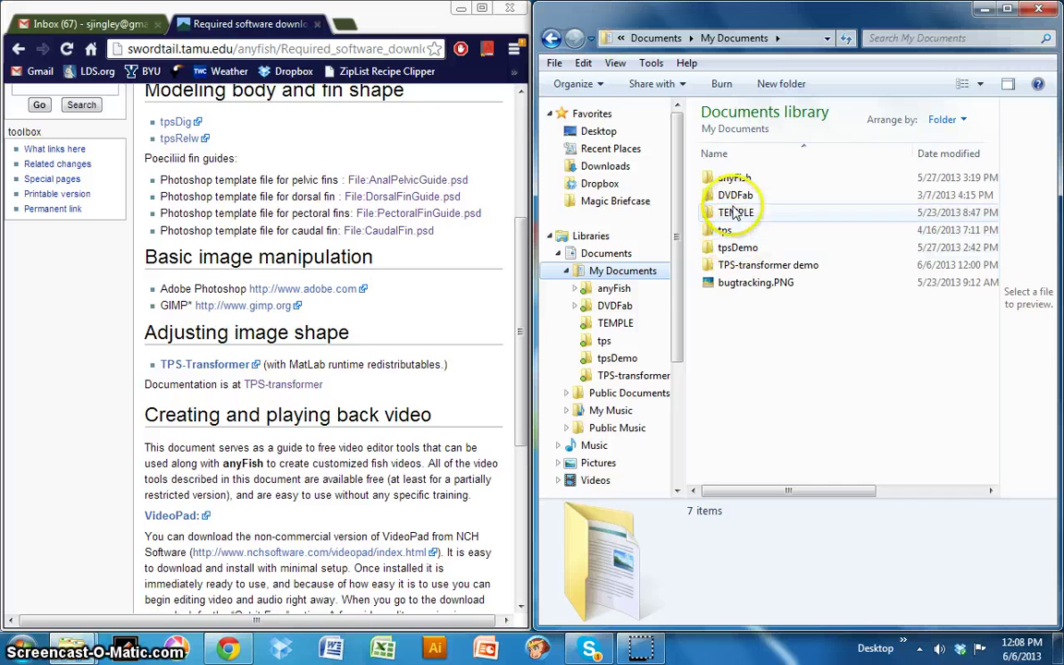
click(736, 178)
double_click(736, 177)
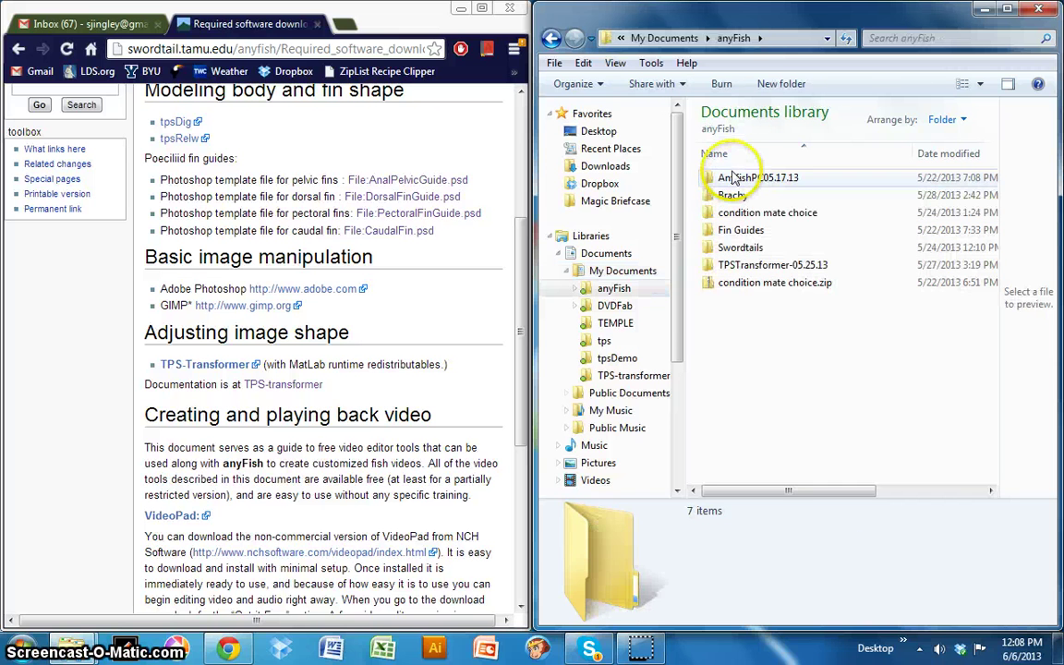
double_click(736, 195)
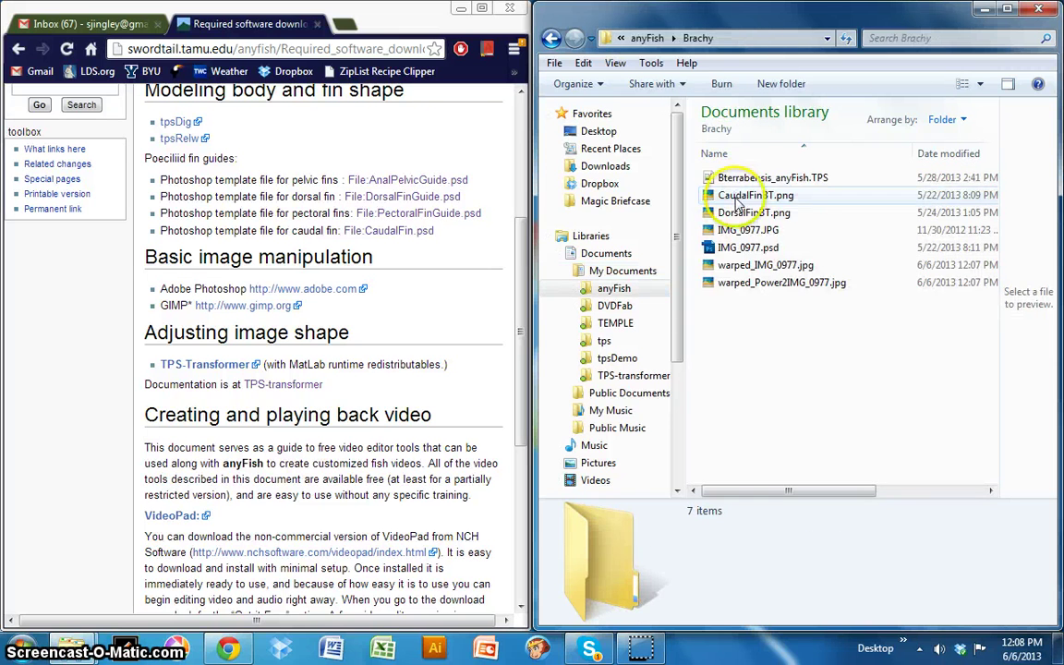
Preview warped_Power2IMG_0977.jpg in the photo viewer, then close it
click(743, 286)
double_click(748, 286)
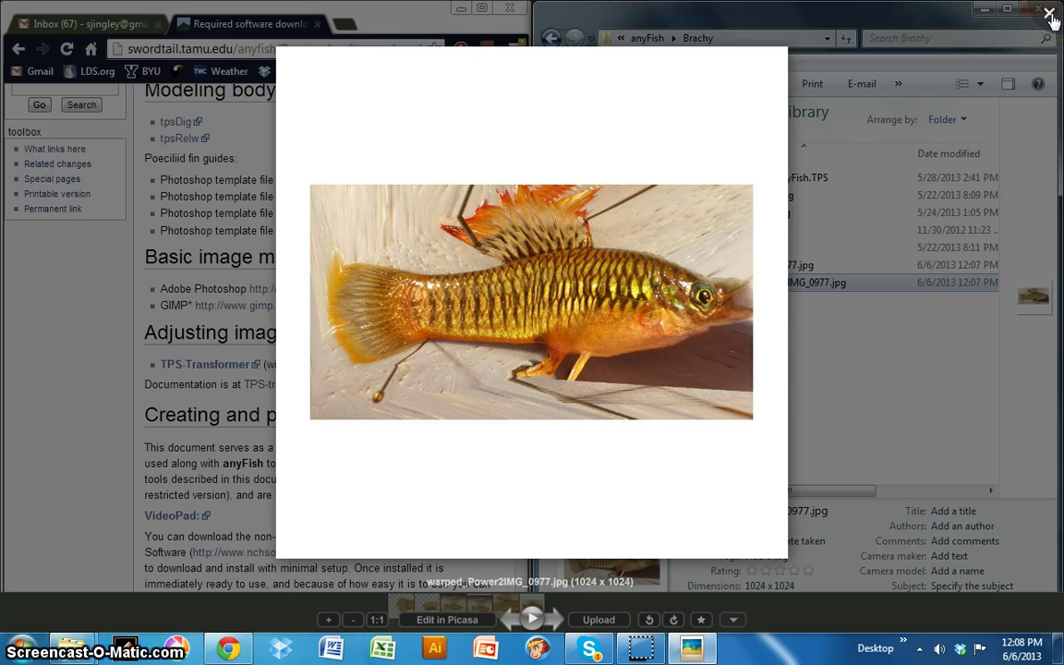
click(1050, 15)
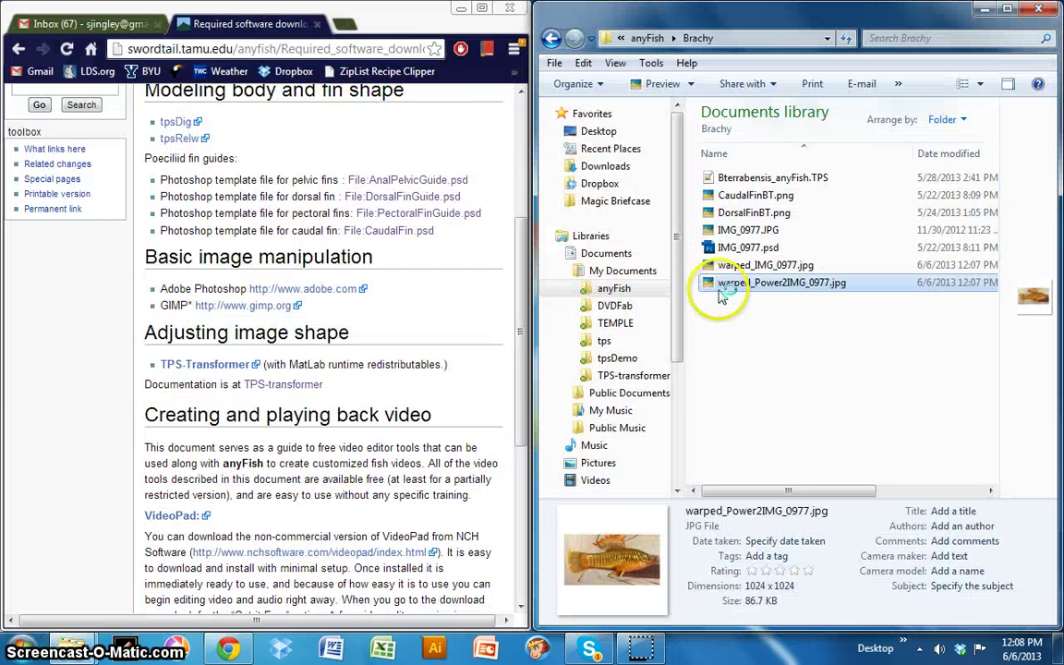
Copy warped_Power2IMG_0977.jpg and return to the anyFish folder
right_click(739, 284)
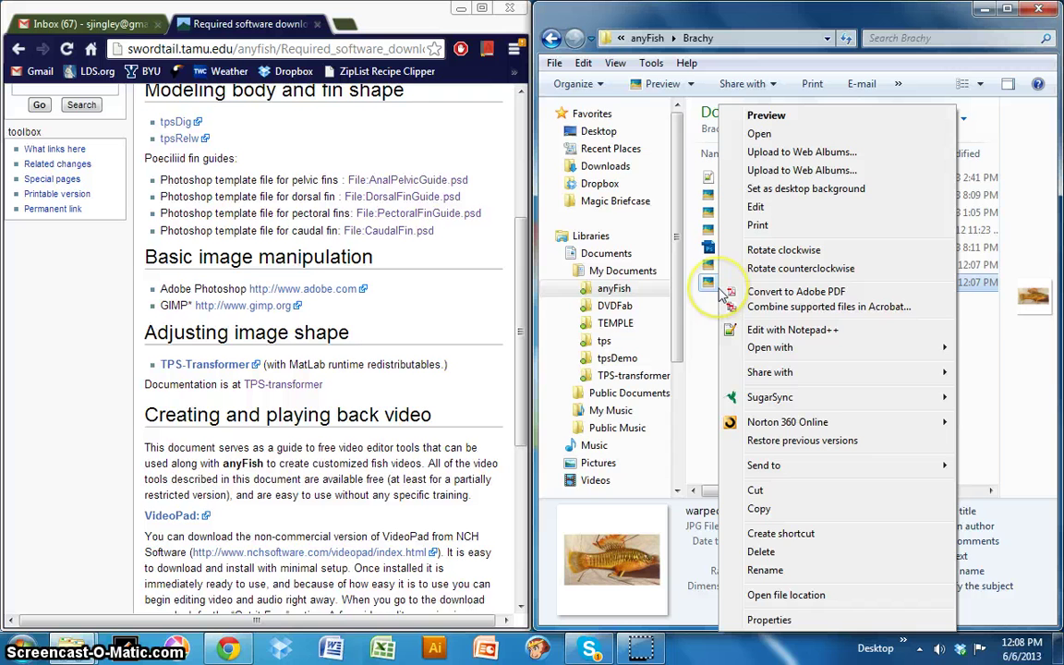
click(758, 510)
click(551, 38)
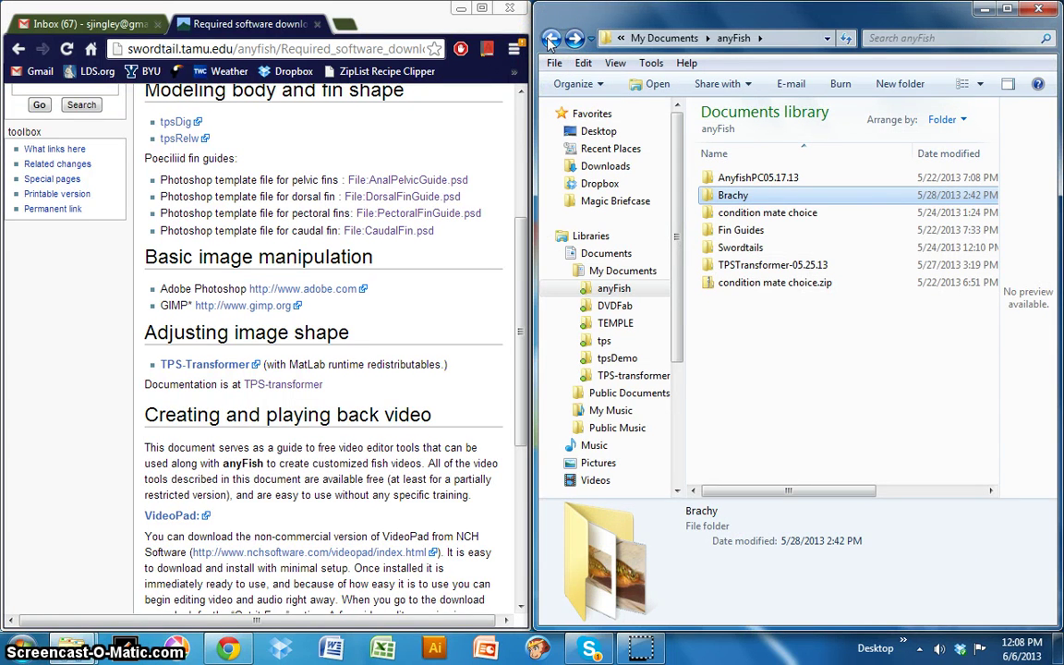
Open AnyfishPC05.17.13 > AnyfishPC05.17.13_Data > projects > BrachyTerrabensis > textures
double_click(761, 178)
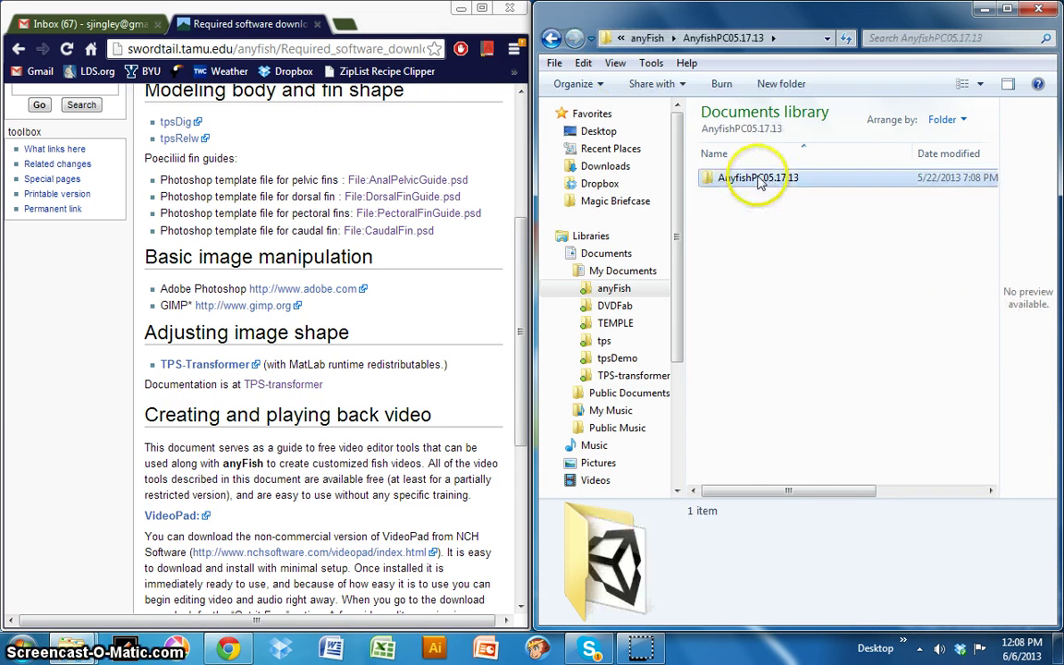
double_click(759, 180)
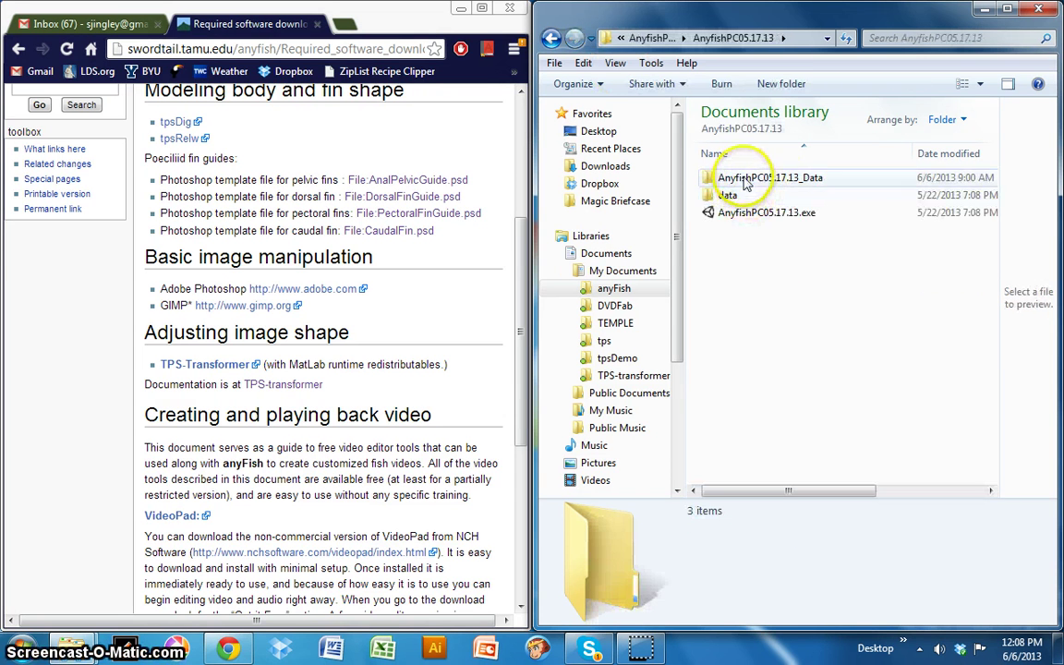
click(746, 180)
double_click(746, 180)
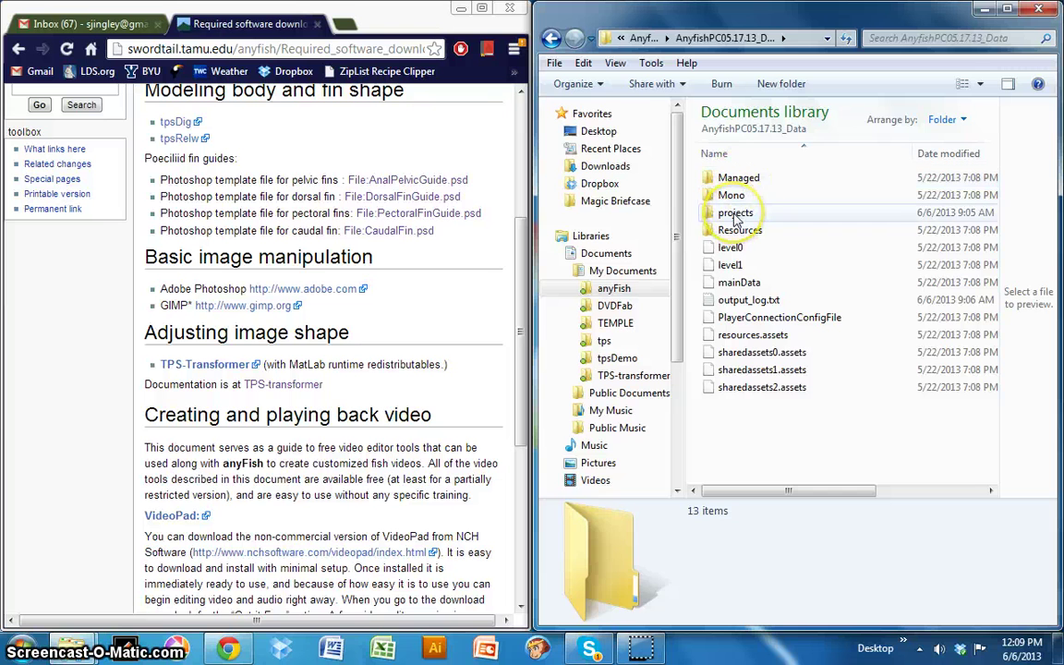
double_click(736, 213)
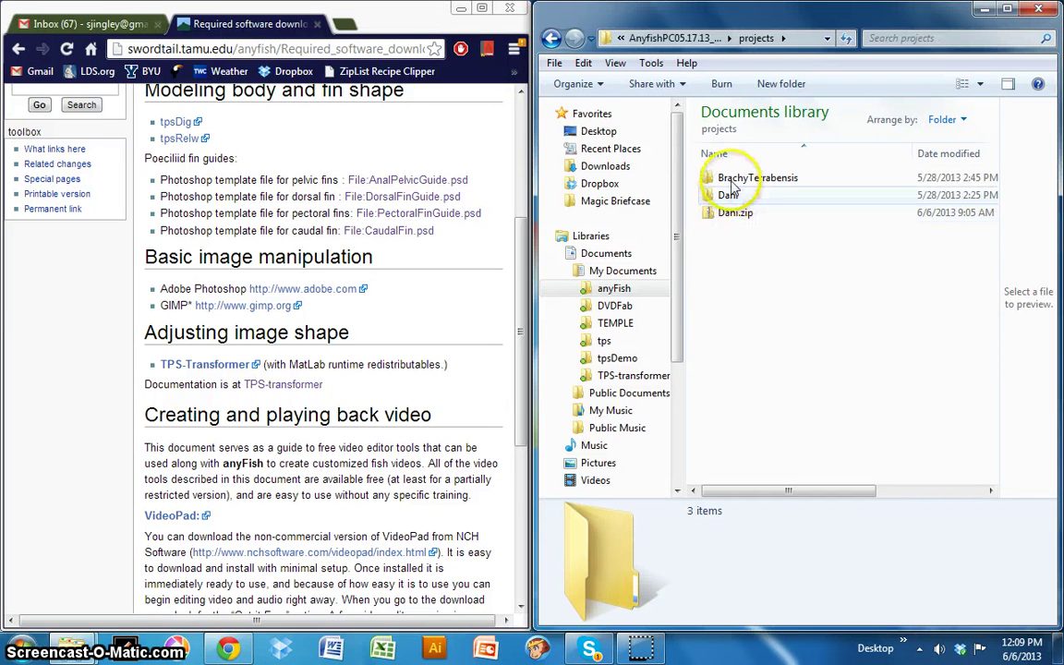
click(734, 180)
double_click(732, 180)
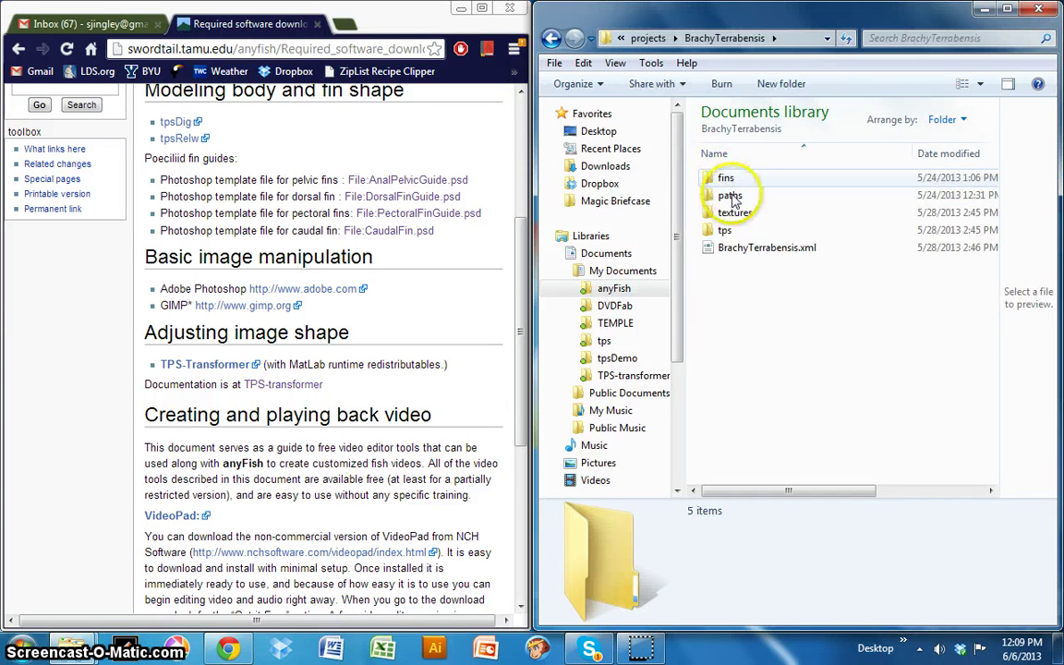
double_click(734, 213)
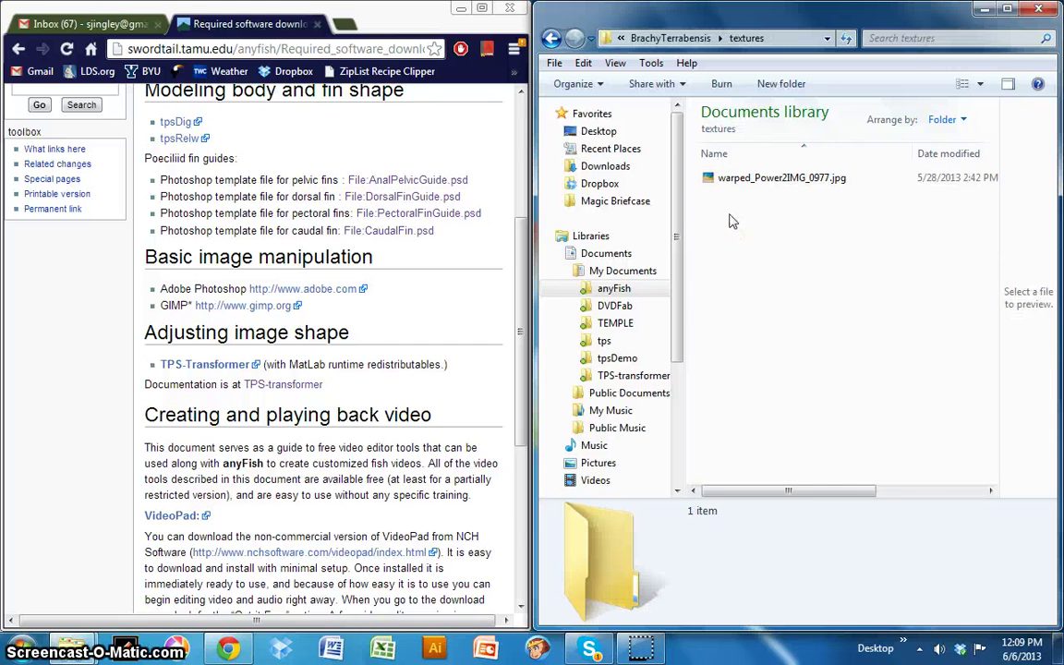
click(737, 216)
Paste the warped image into textures, replacing the older warped_Power2IMG_0977.jpg
right_click(740, 218)
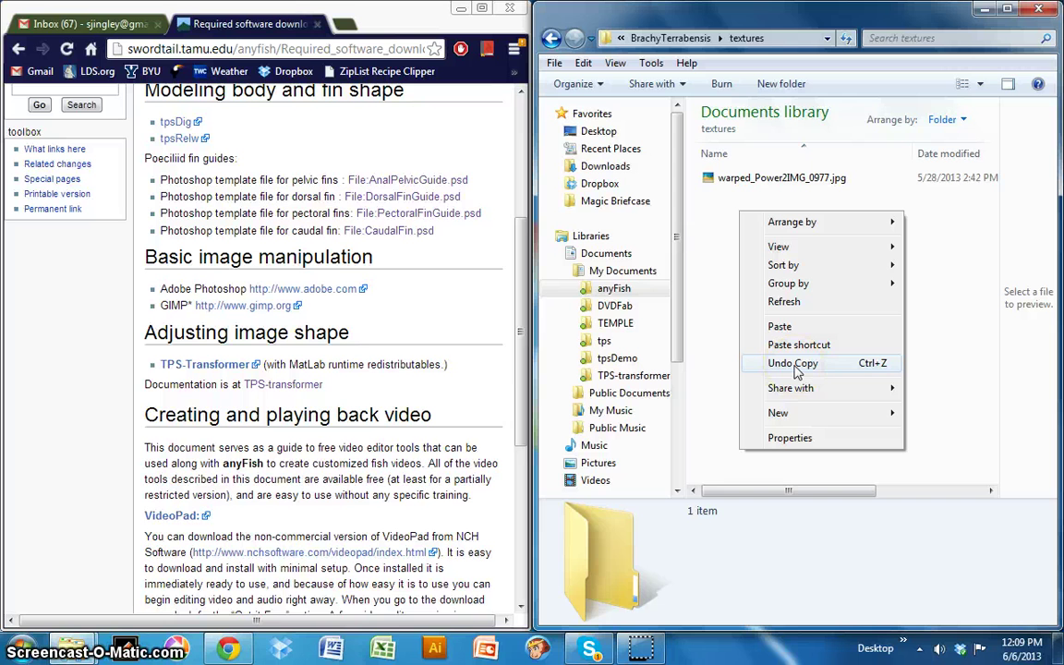
click(788, 330)
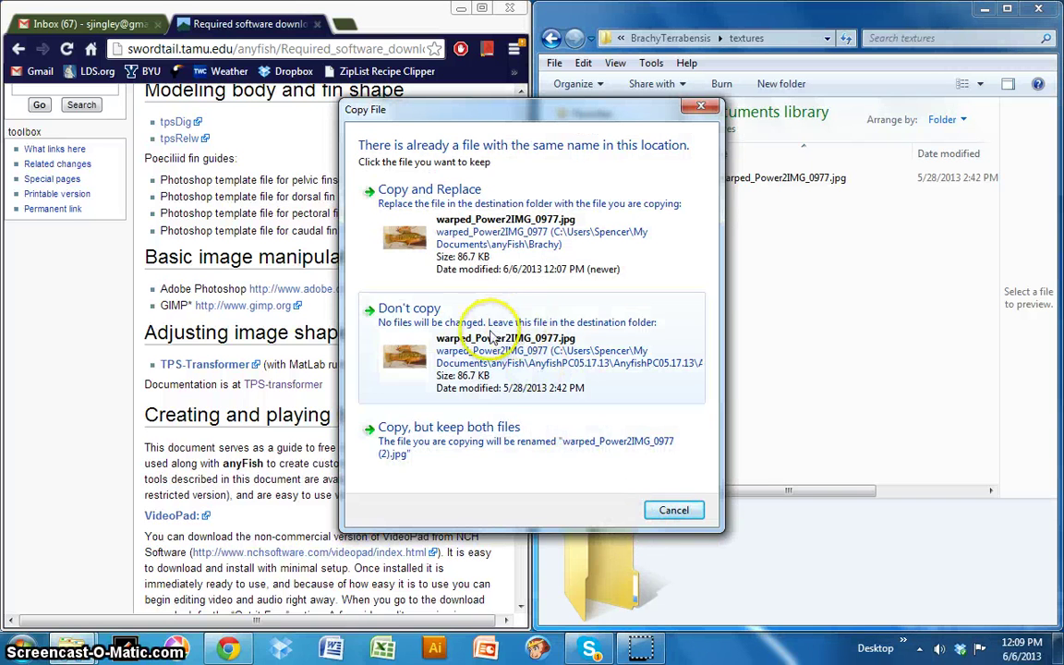
click(443, 196)
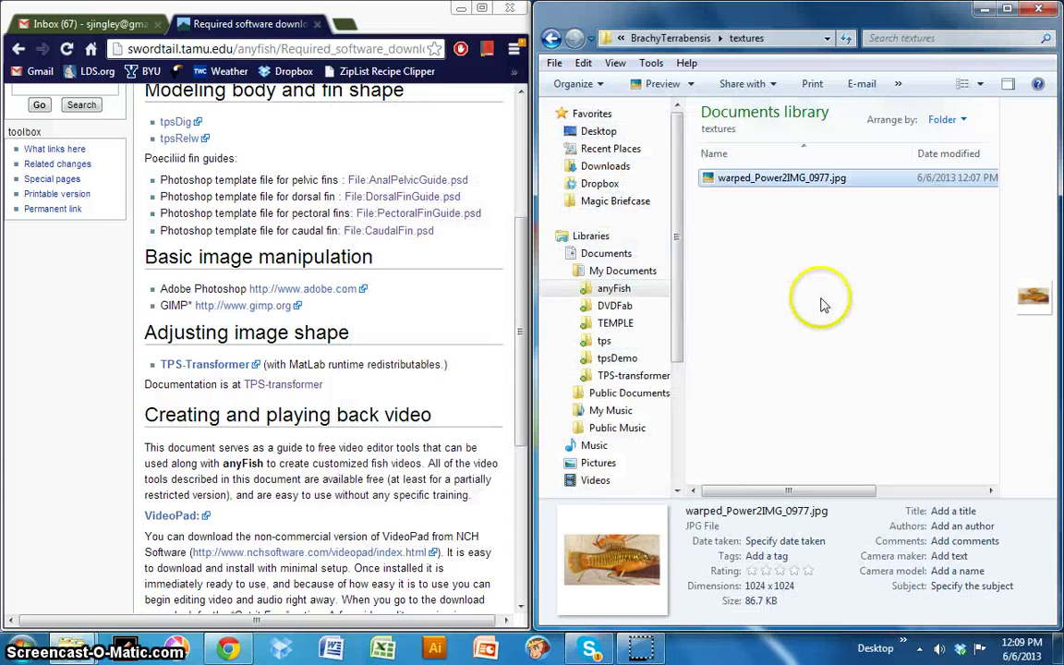